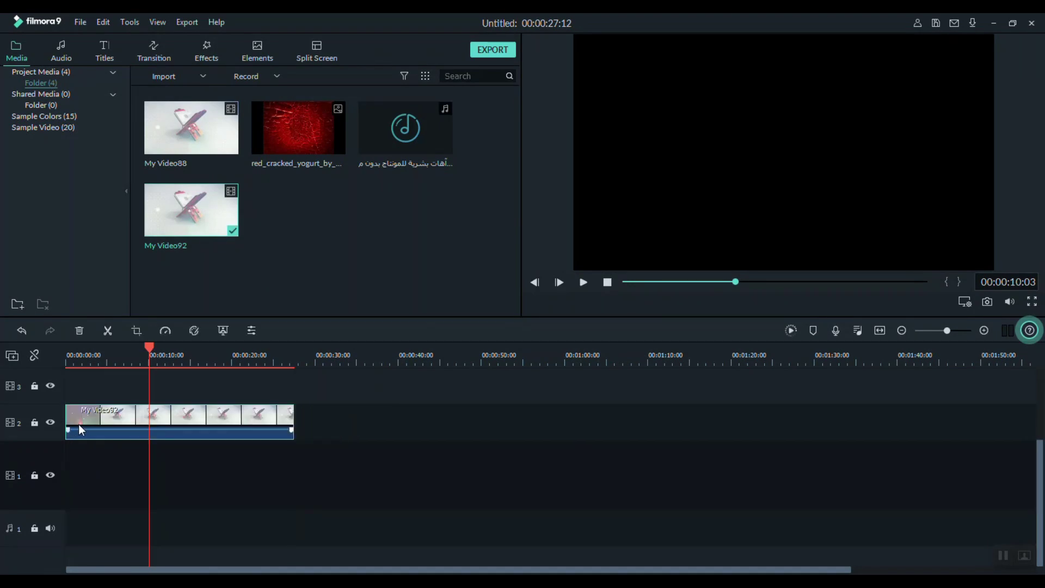
# Preview the My Video92 clip briefly around the ten-second mark and set the playhead to 00:00:10:14.
pyautogui.moveTo(149, 348)
pyautogui.mouseDown()
pyautogui.moveTo(108, 348)
pyautogui.moveTo(156, 364)
pyautogui.mouseUp()
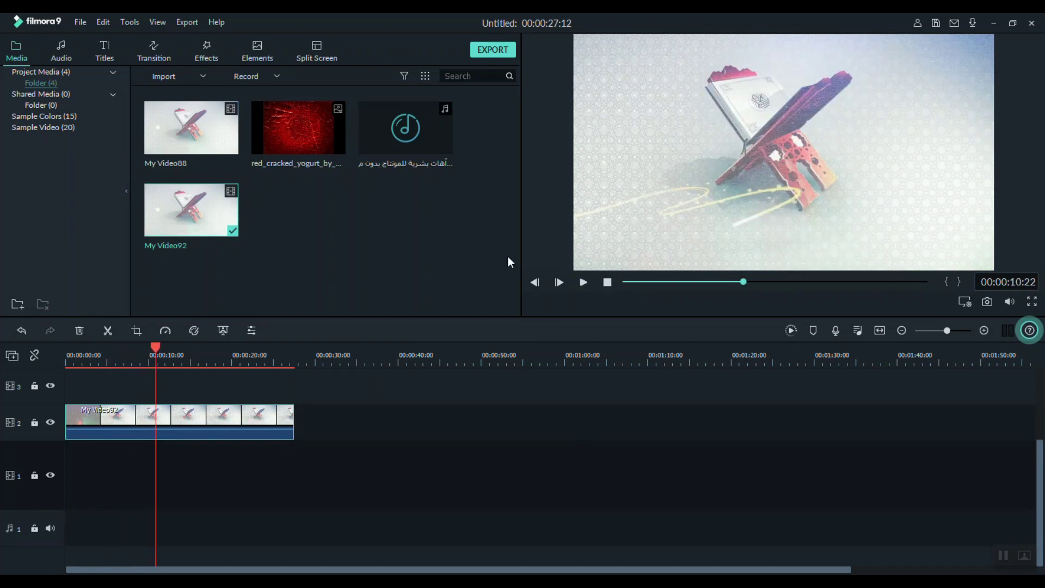
pyautogui.click(582, 283)
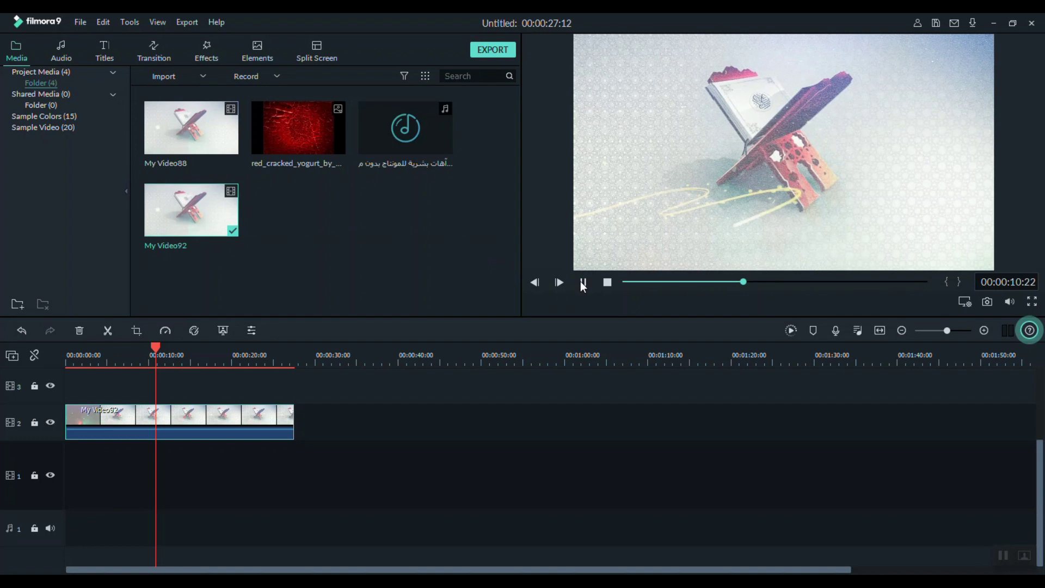
pyautogui.click(583, 283)
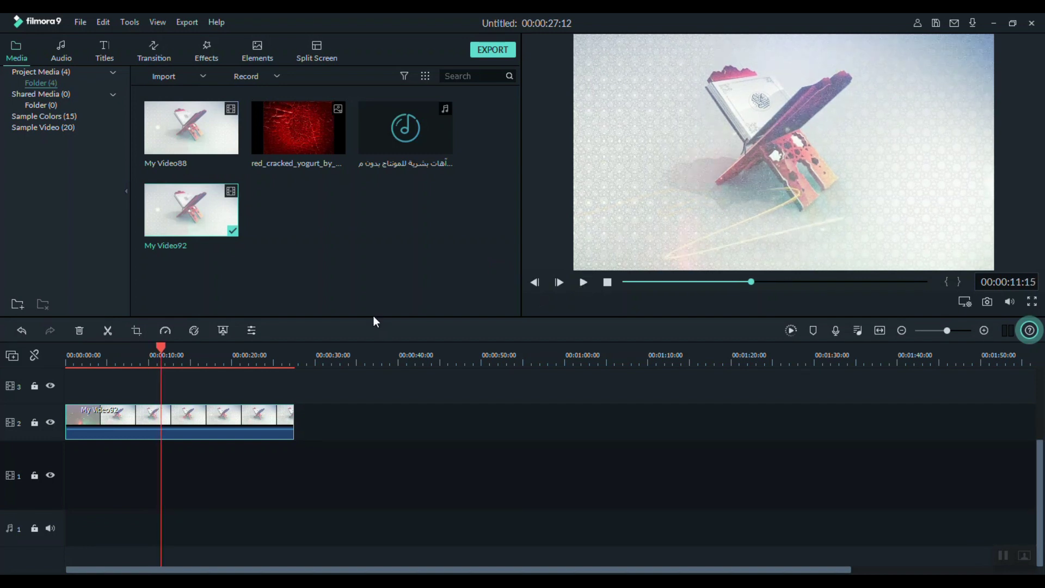
pyautogui.moveTo(163, 348); pyautogui.dragTo(154, 349)
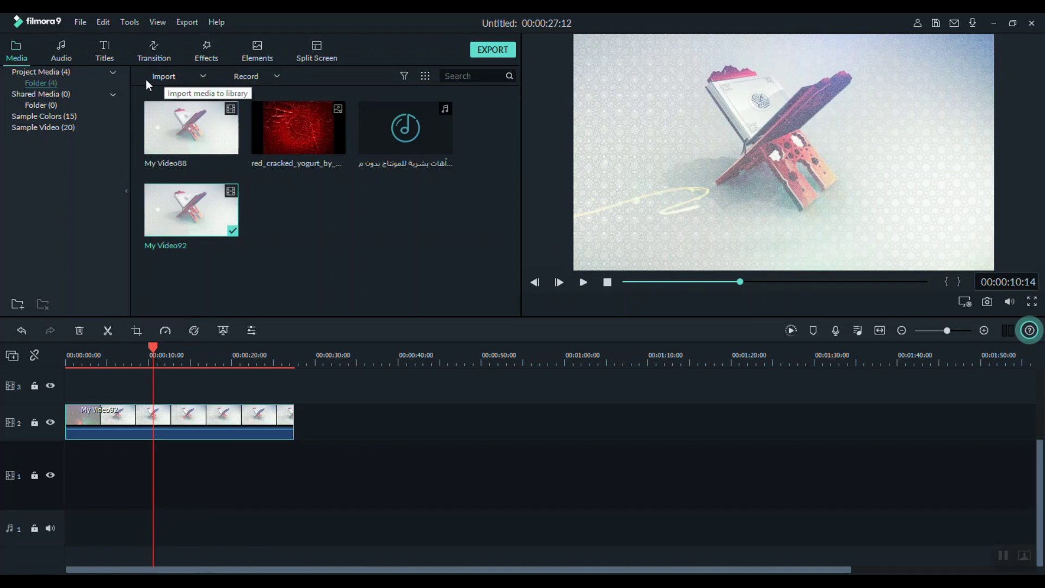
# Browse the title categories and add the Credit 5 end-credits title to the timeline at the playhead.
pyautogui.click(100, 58)
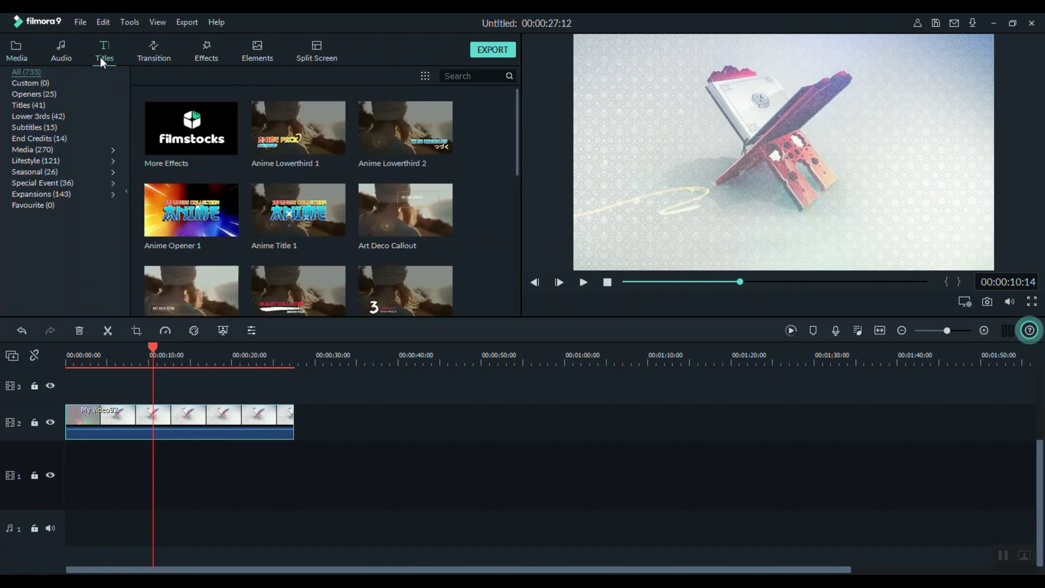
pyautogui.click(60, 117)
pyautogui.click(51, 129)
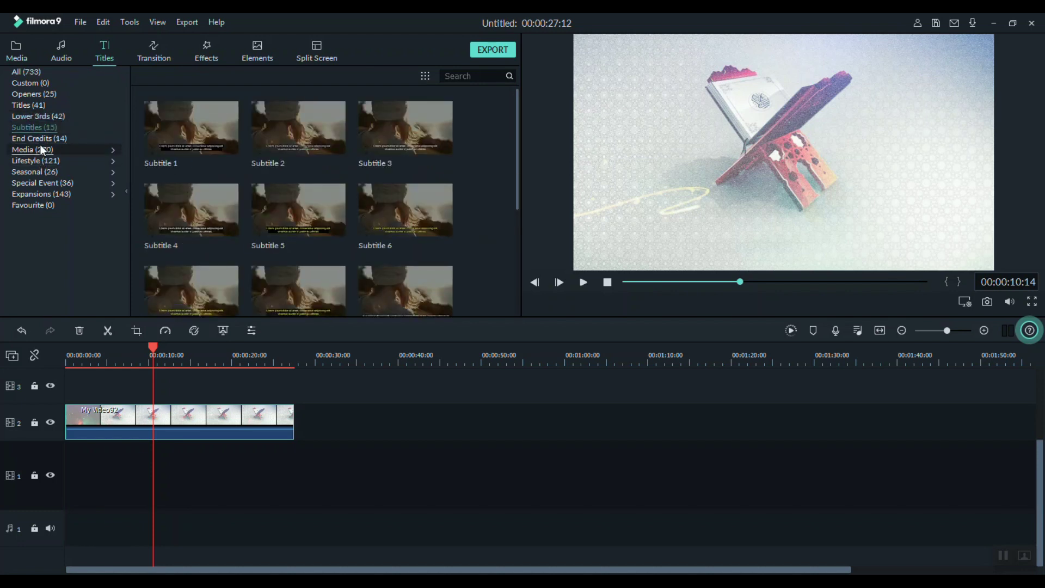
pyautogui.click(40, 140)
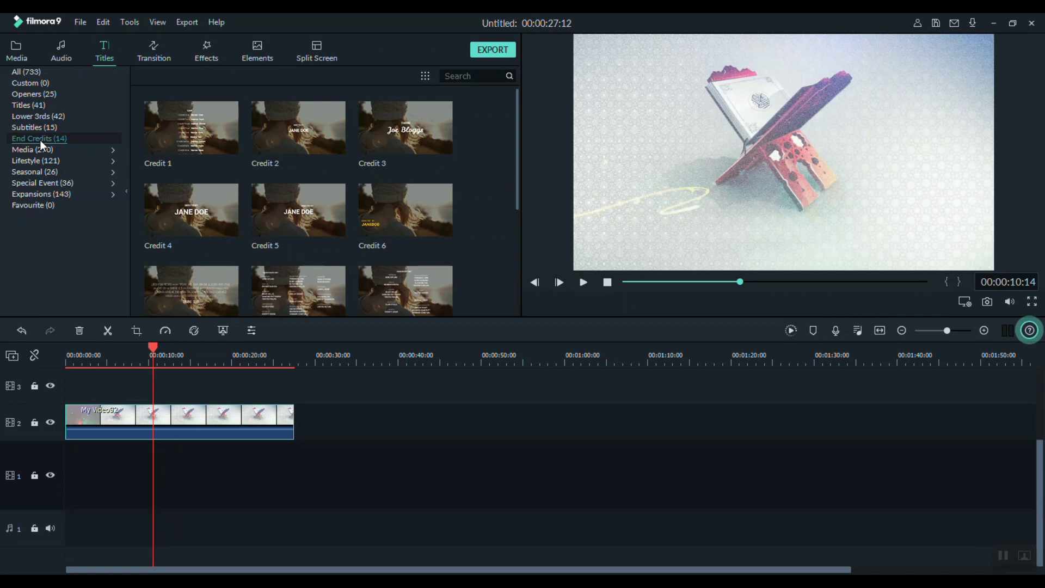
pyautogui.click(297, 216)
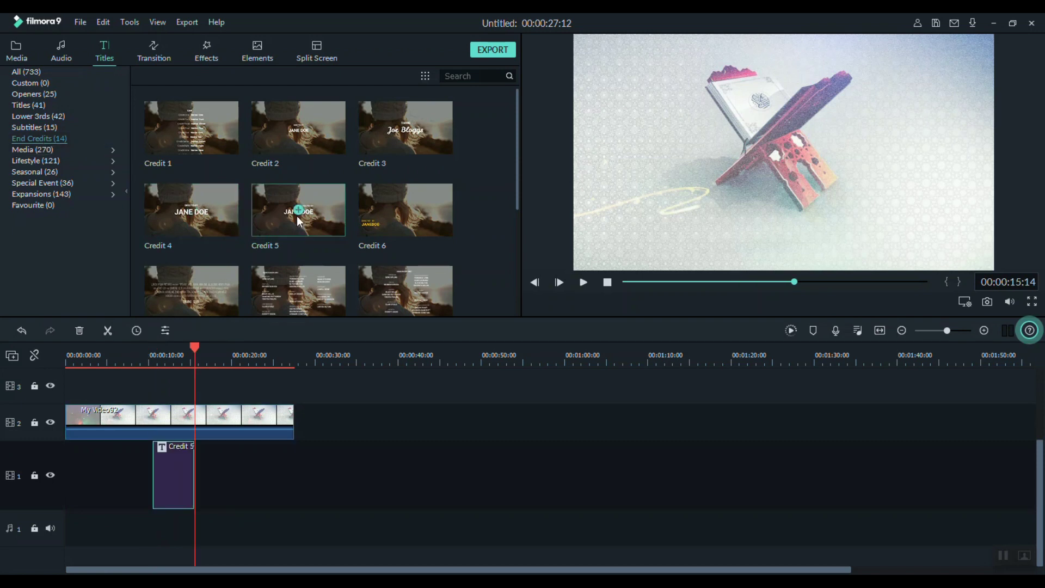
# Delete the duplicate Credit 5 title and move the remaining one to video track 3, above the video clip.
pyautogui.click(297, 216)
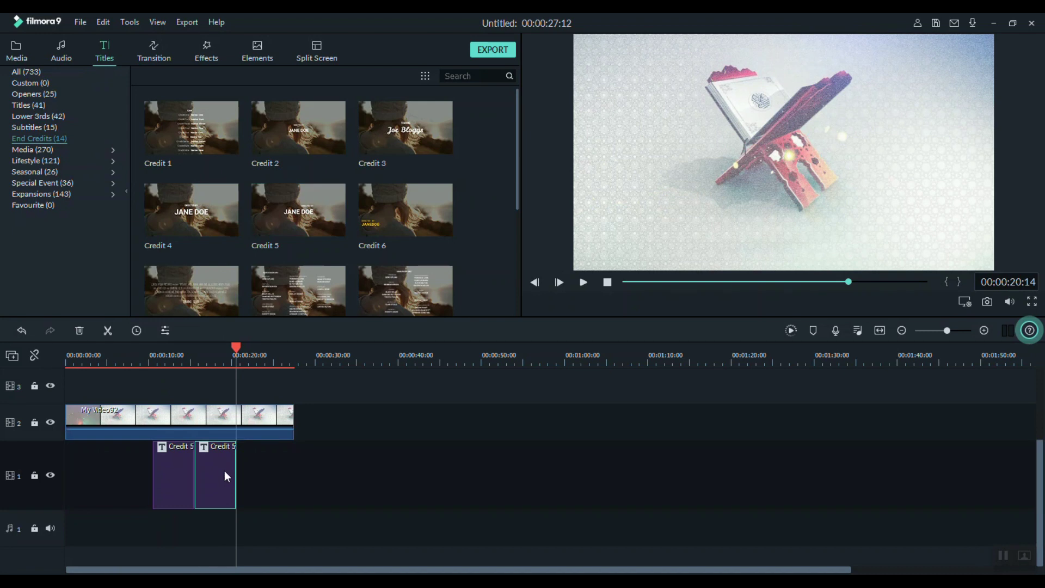
pyautogui.press('Delete')
pyautogui.moveTo(185, 473); pyautogui.dragTo(183, 393)
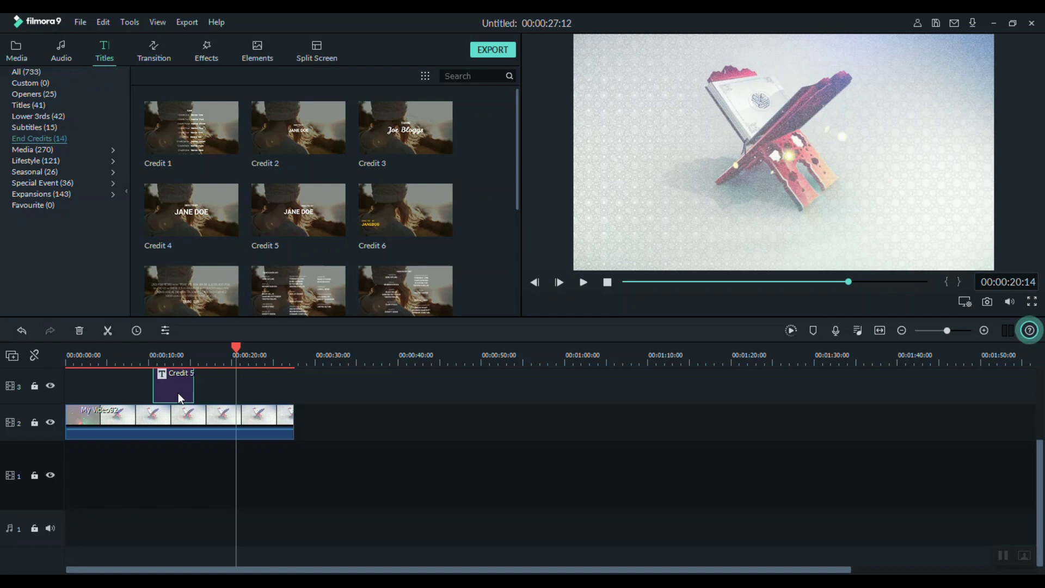
# Open the Credit 5 title for editing and replace its placeholder text with "Your Text".
pyautogui.doubleClick(178, 393)
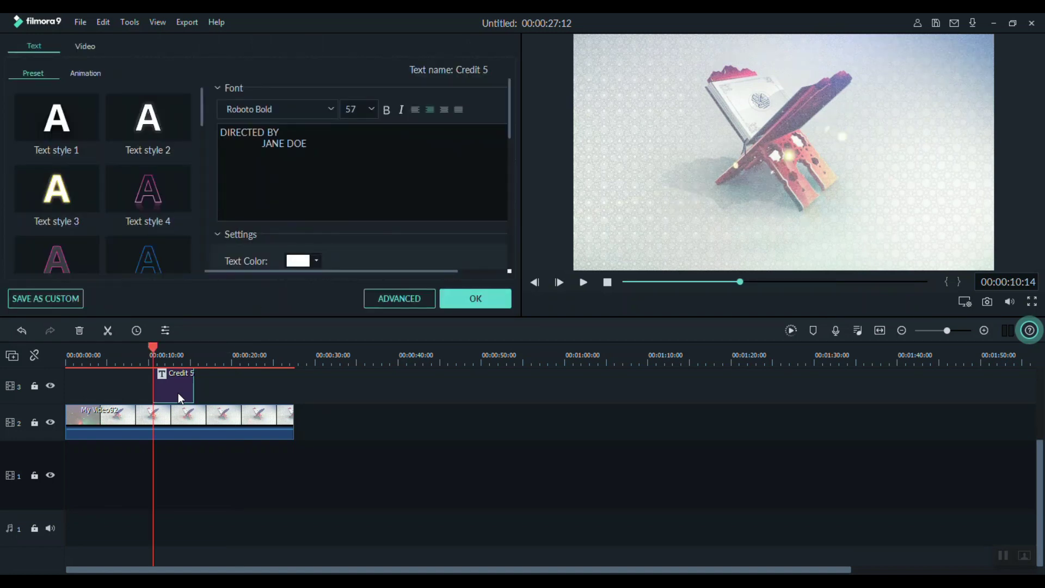
pyautogui.moveTo(333, 154); pyautogui.dragTo(220, 128)
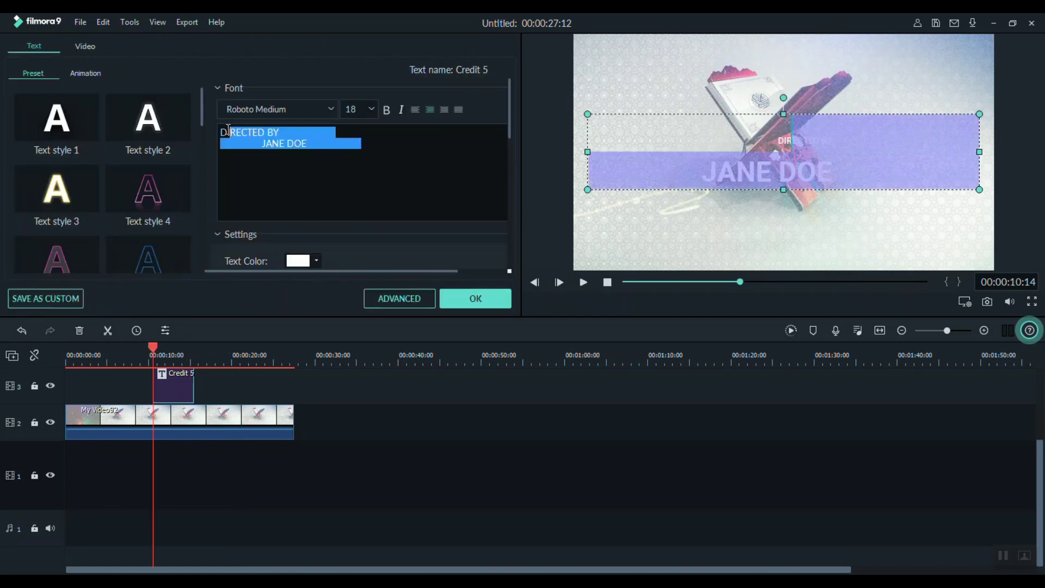
pyautogui.write('You')
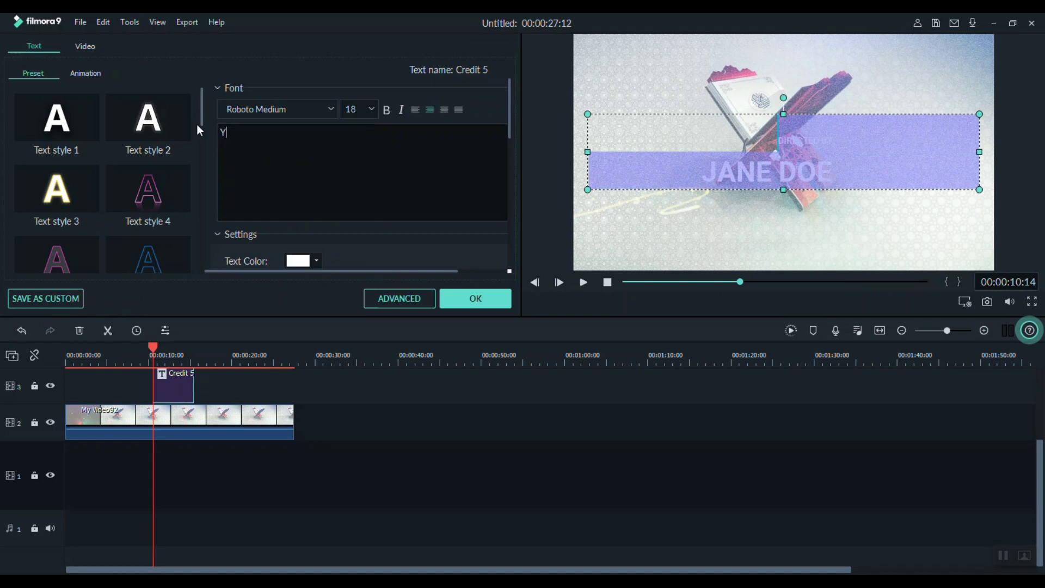
pyautogui.write('r Text')
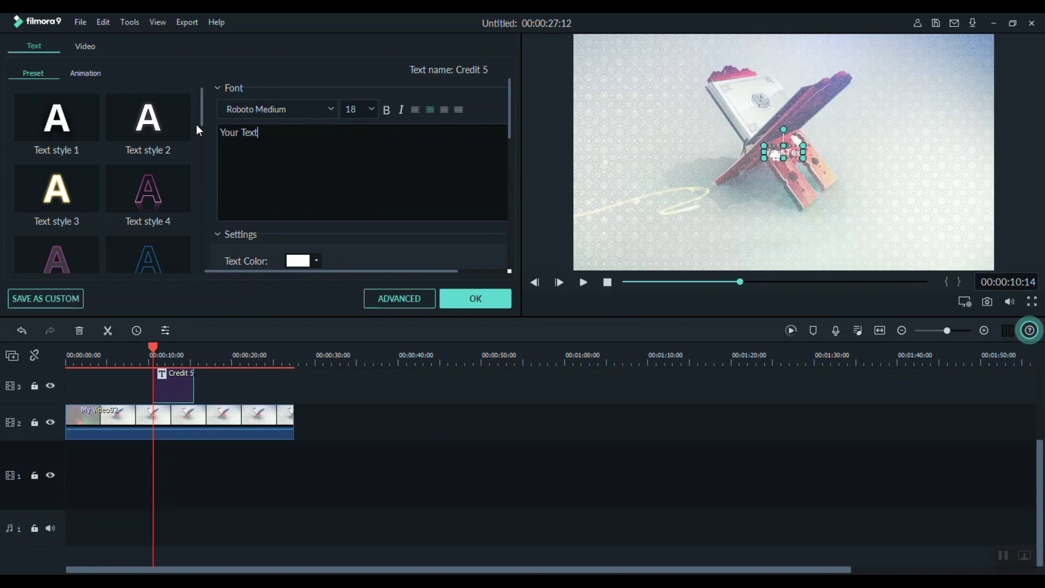
# In advanced text editing, move the text to the lower left of the frame and set its font size to 36.
pyautogui.click(408, 302)
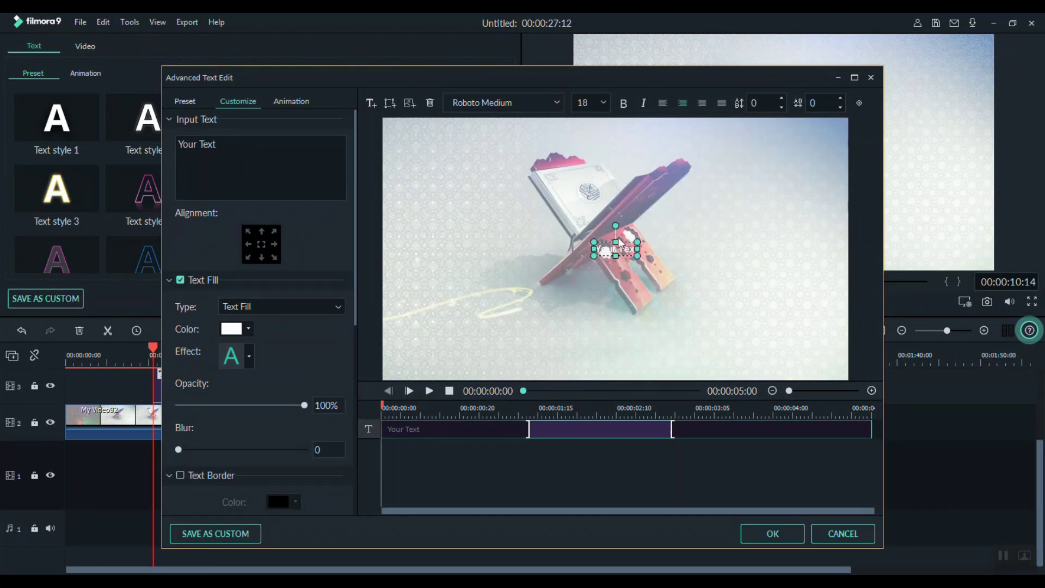
pyautogui.moveTo(610, 245); pyautogui.dragTo(519, 343)
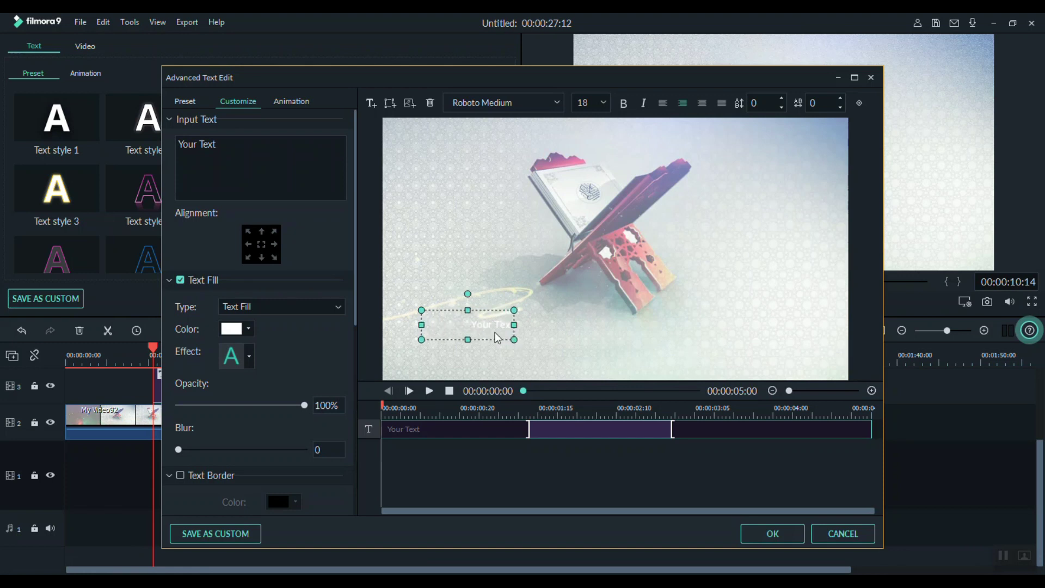
pyautogui.click(606, 103)
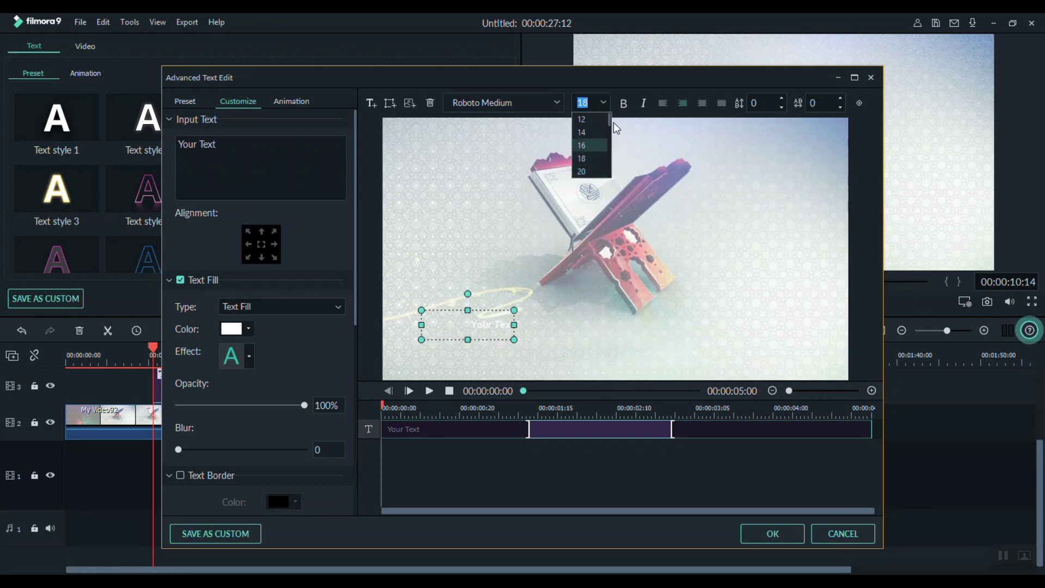
pyautogui.moveTo(610, 120); pyautogui.dragTo(610, 137)
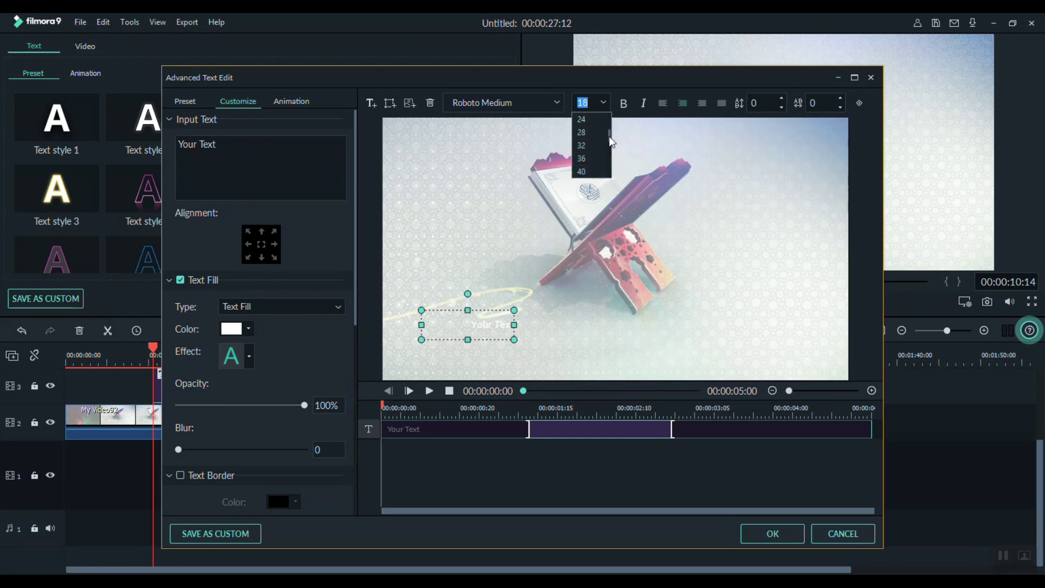
pyautogui.click(589, 157)
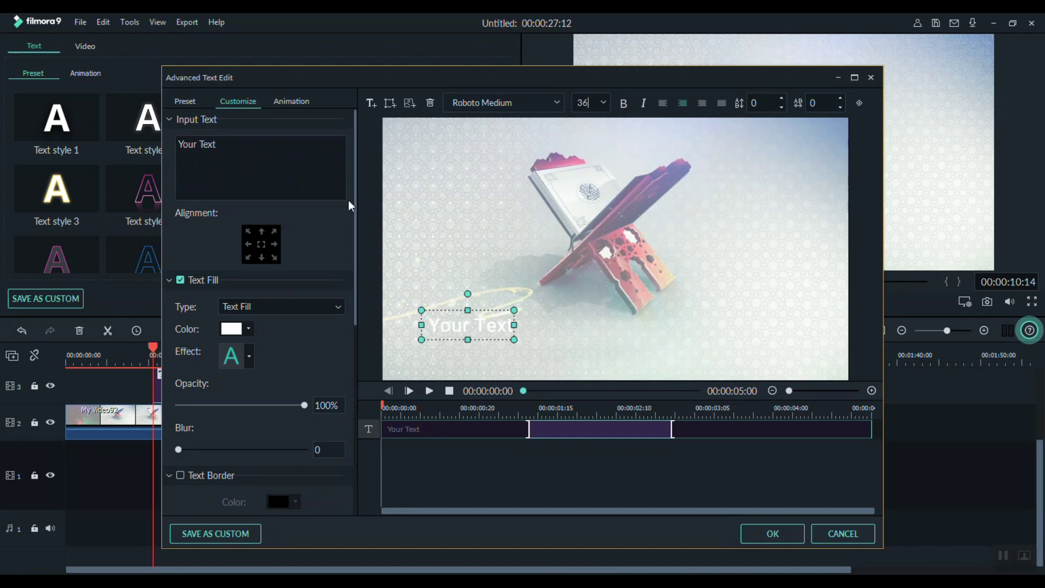
# Try several text style presets, apply Text style 15 to the text, and shift the text slightly left in the frame.
pyautogui.click(186, 102)
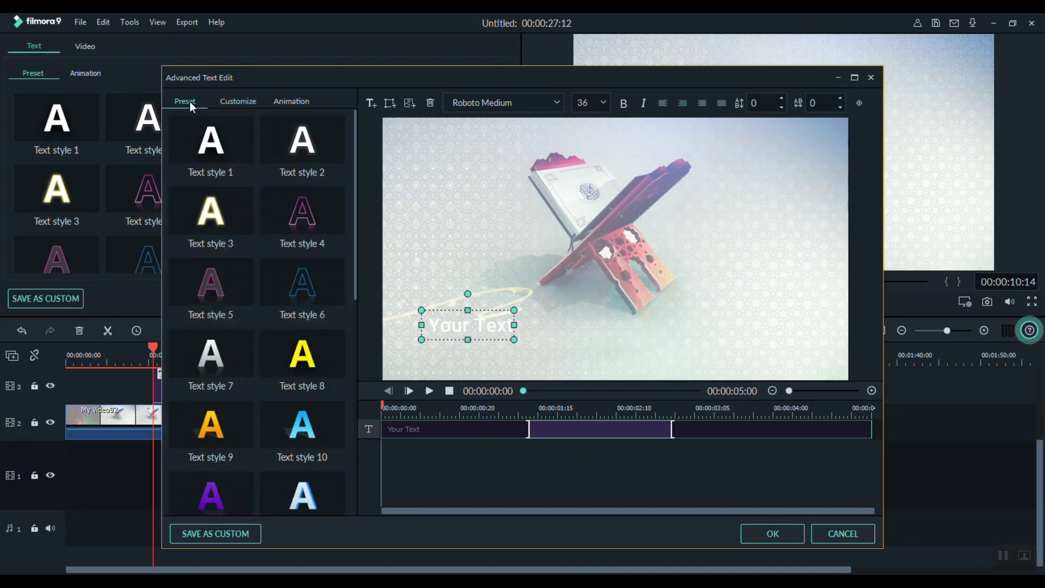
pyautogui.click(224, 416)
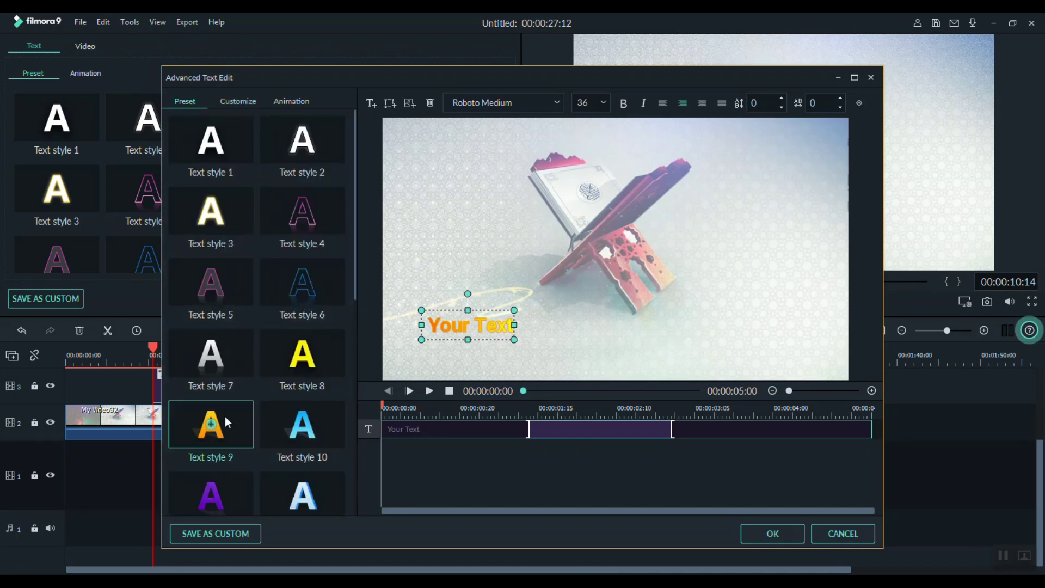
pyautogui.click(309, 361)
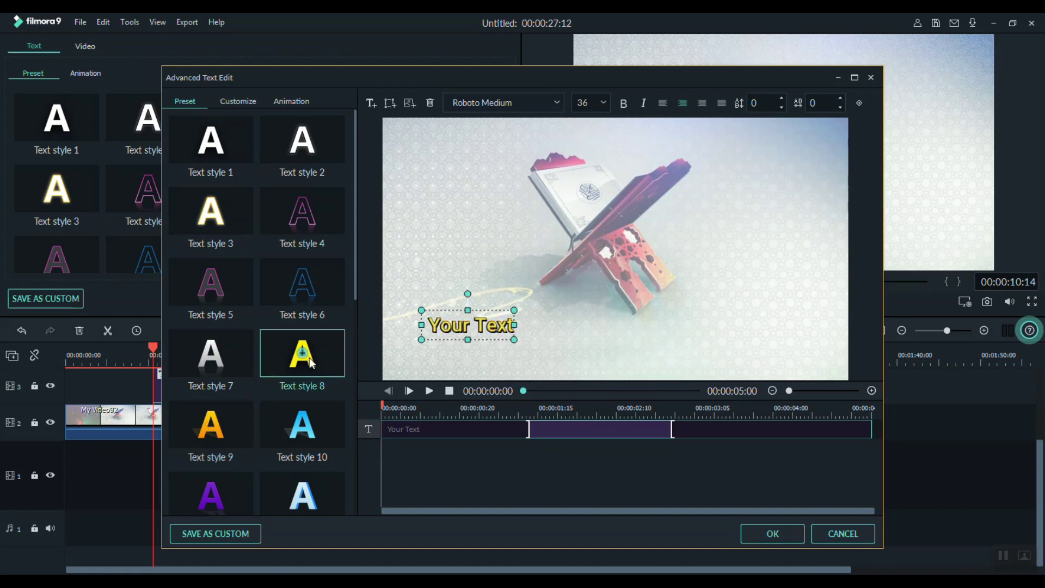
pyautogui.click(215, 214)
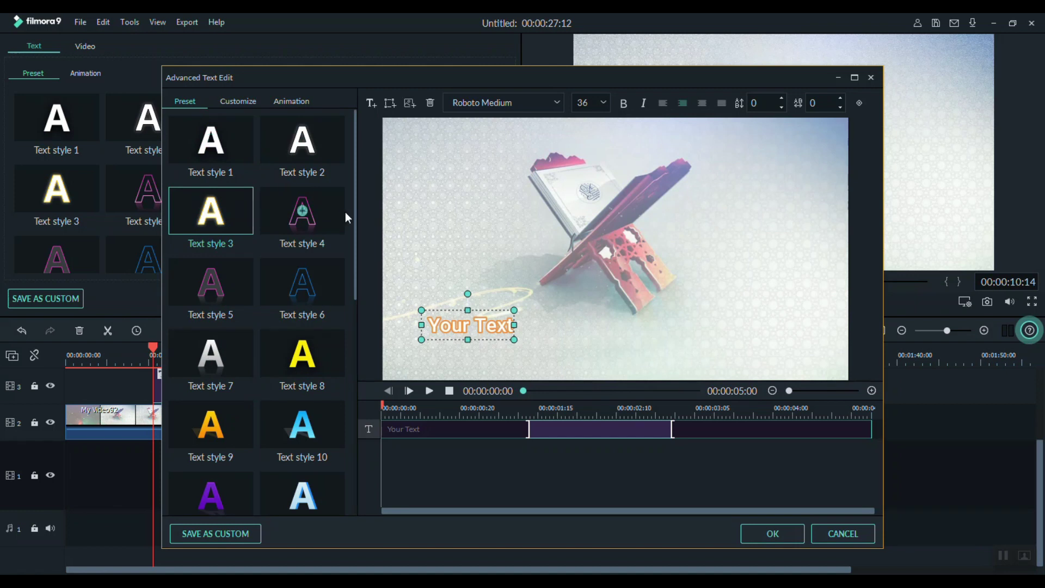
pyautogui.moveTo(354, 232); pyautogui.dragTo(348, 393)
pyautogui.click(288, 290)
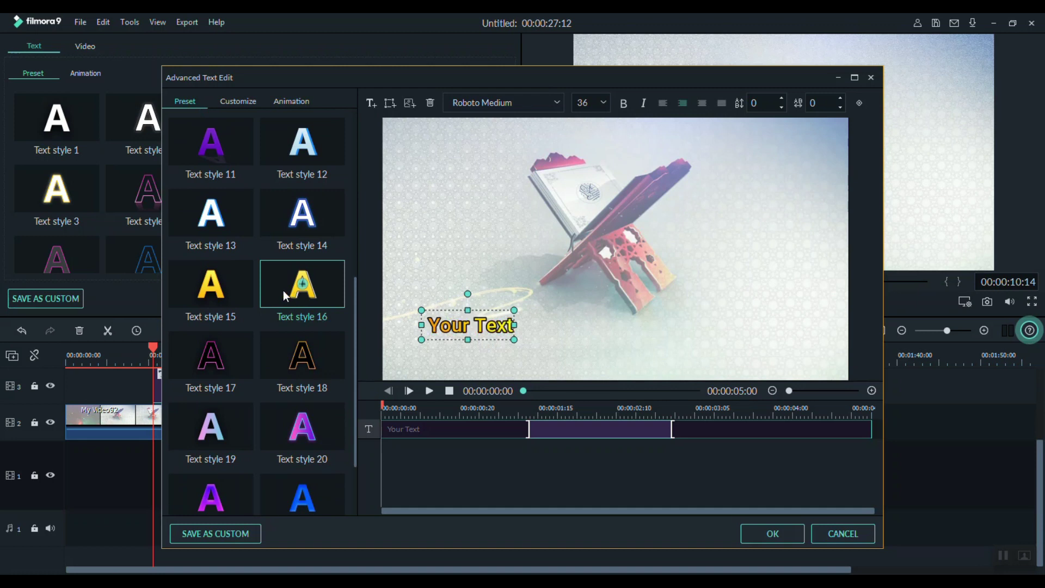
pyautogui.click(229, 292)
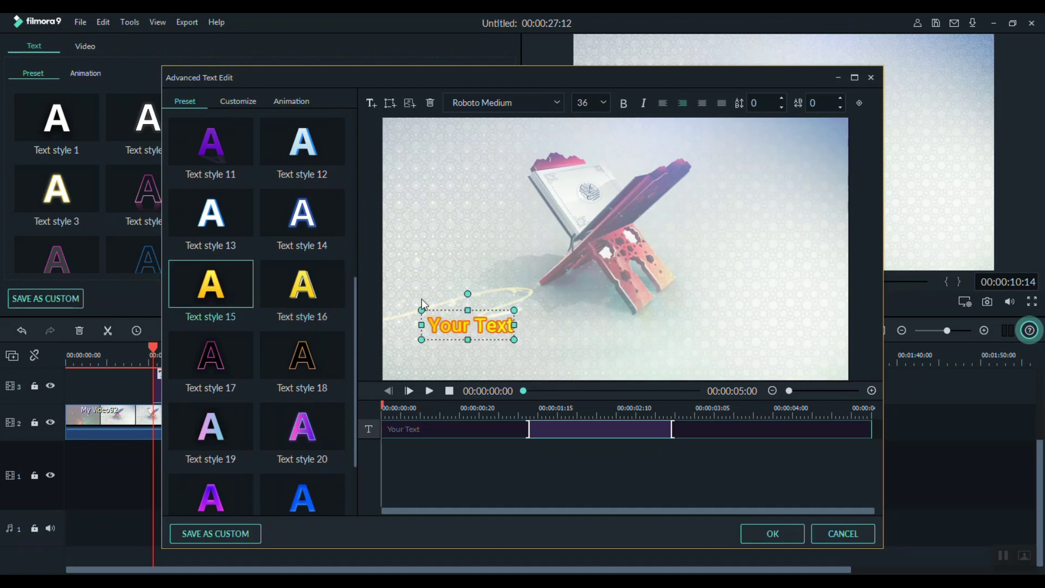
pyautogui.moveTo(477, 321); pyautogui.dragTo(461, 321)
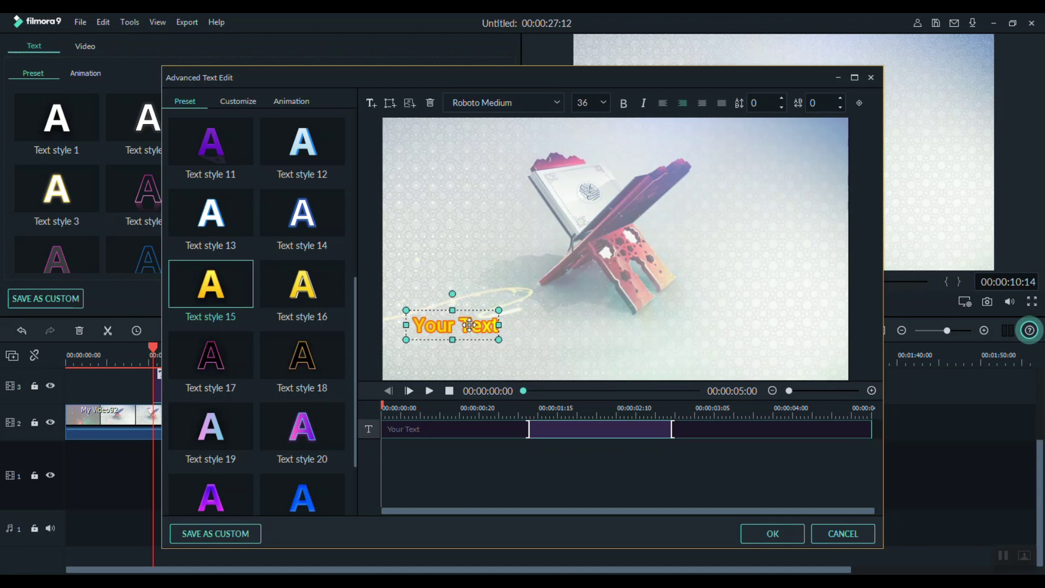
pyautogui.moveTo(357, 367); pyautogui.dragTo(380, 161)
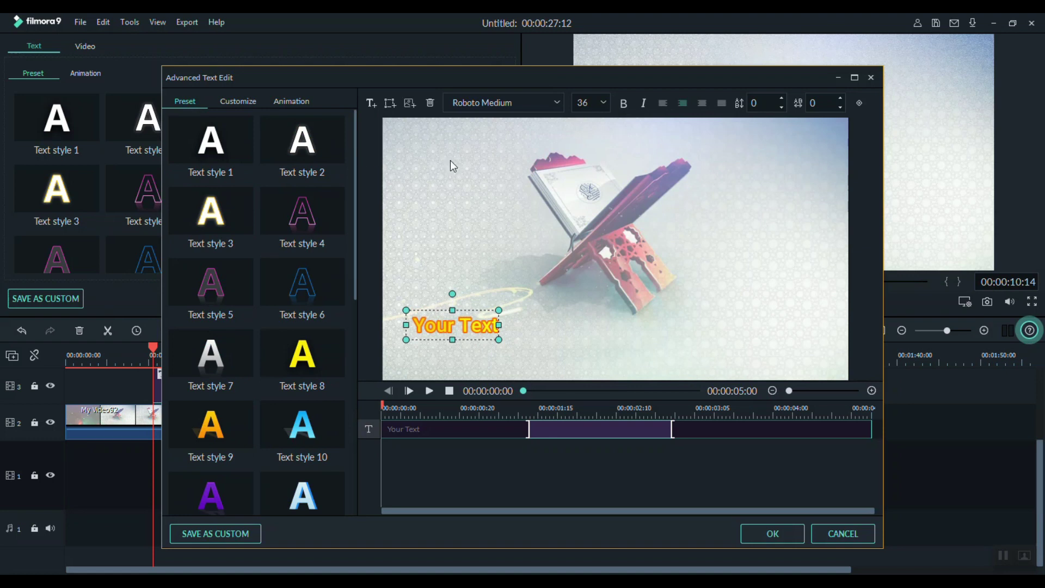
# Apply the Type Writer animation, extend the text's middle section to the title's end, and accept the advanced text edits.
pyautogui.click(283, 103)
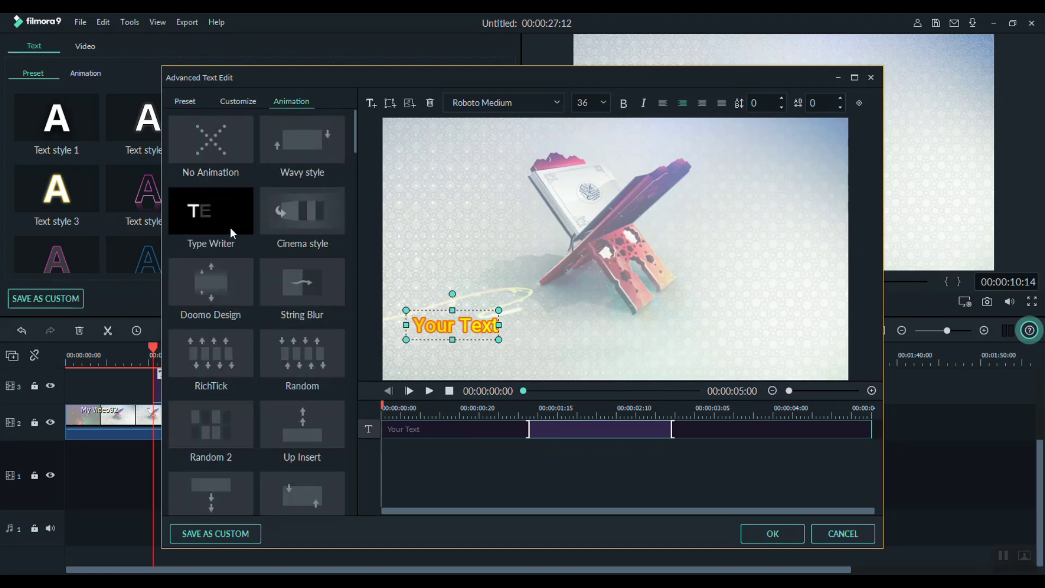
pyautogui.click(227, 227)
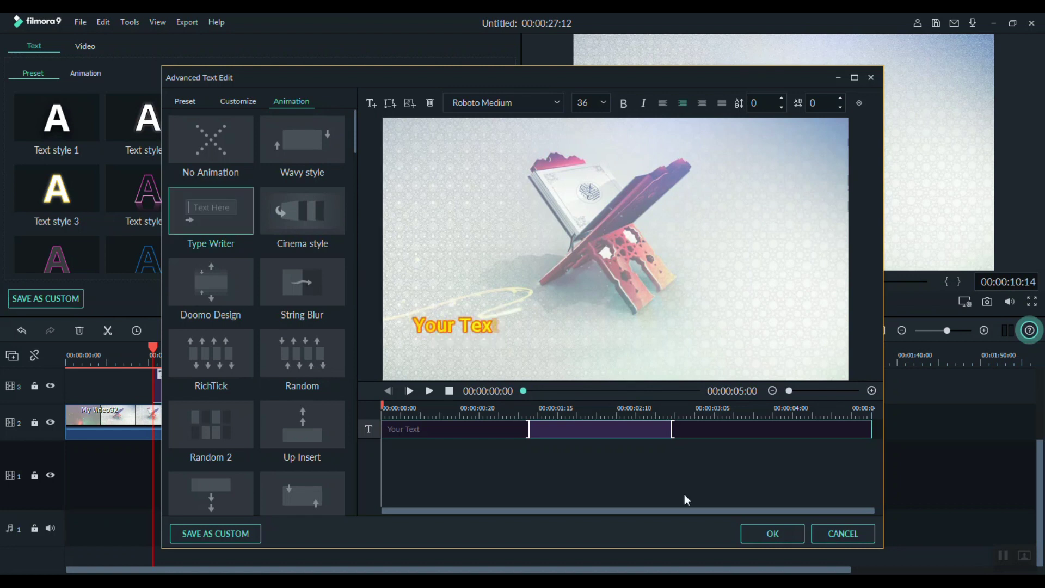
pyautogui.moveTo(673, 432); pyautogui.dragTo(927, 420)
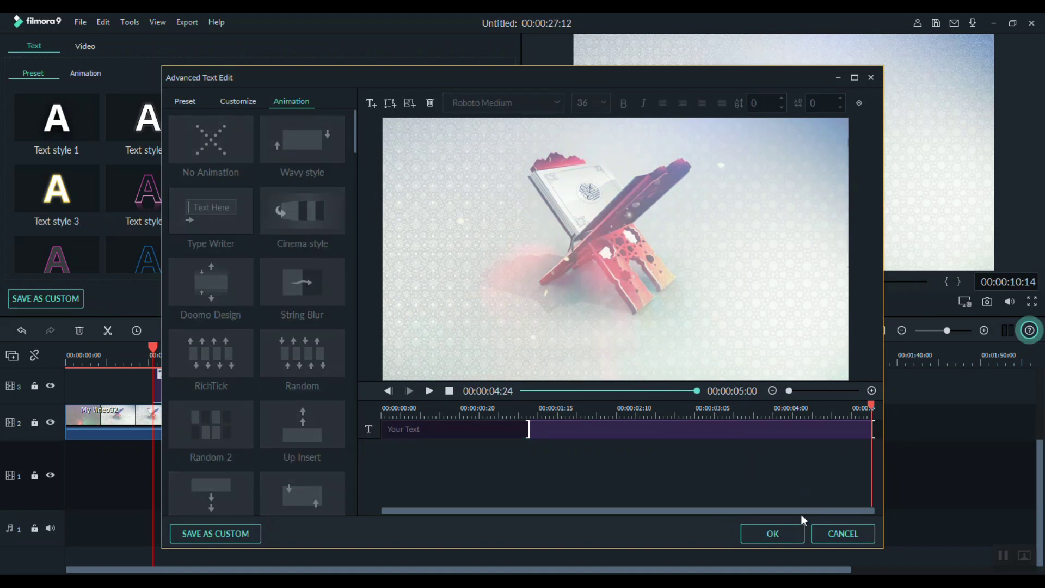
pyautogui.click(782, 528)
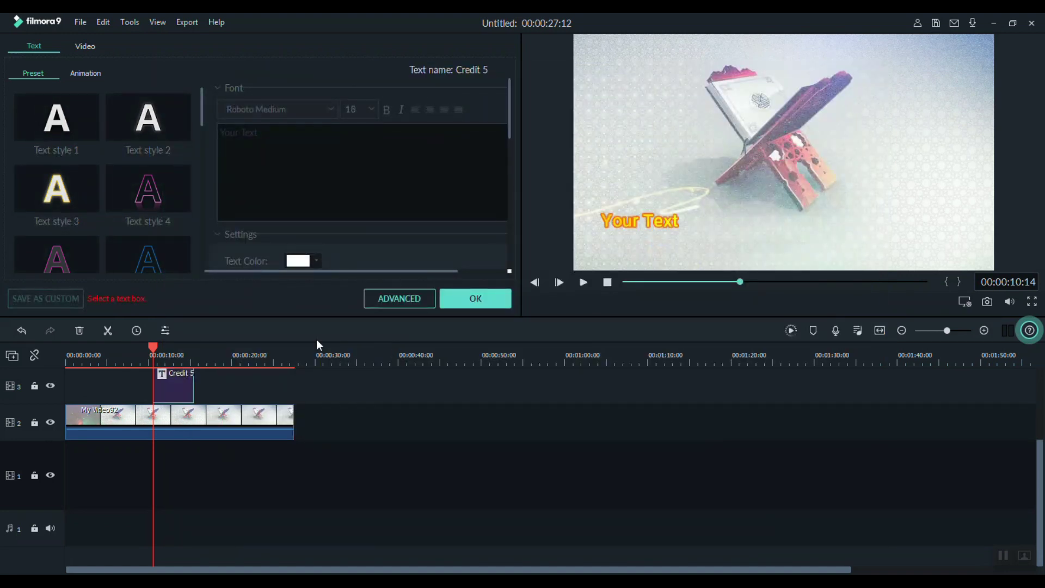
# Select the title text in the preview and reduce its compositing opacity to about 60%.
pyautogui.moveTo(508, 114)
pyautogui.mouseDown()
pyautogui.moveTo(502, 222)
pyautogui.moveTo(496, 111)
pyautogui.mouseUp()
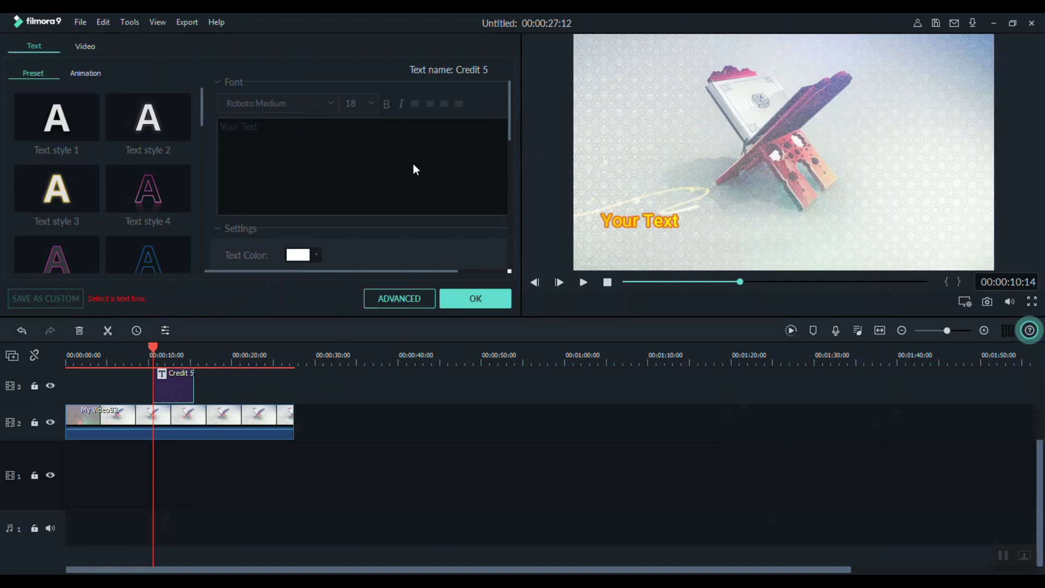
pyautogui.click(612, 220)
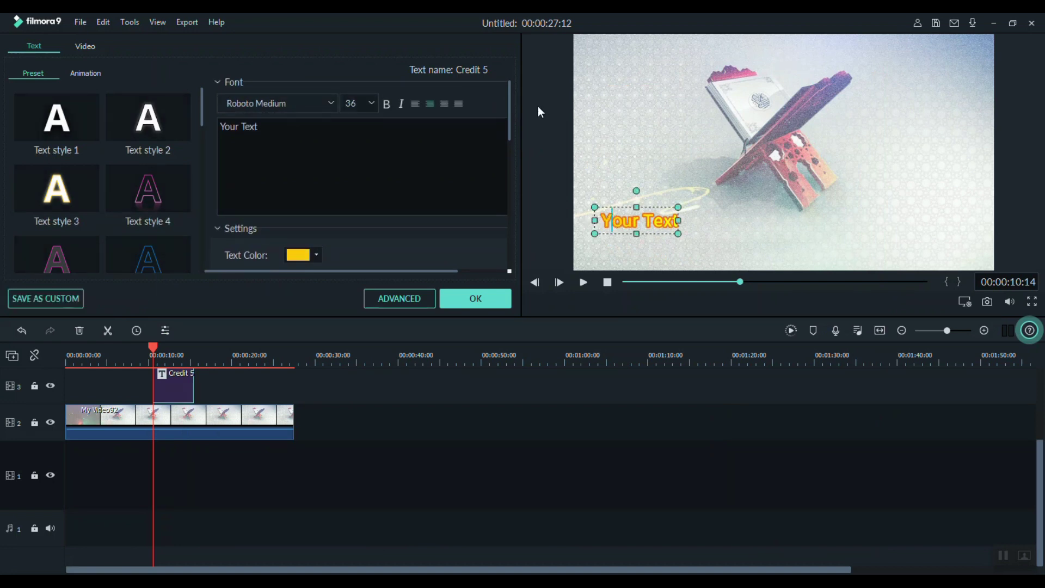
pyautogui.moveTo(508, 104); pyautogui.dragTo(406, 220)
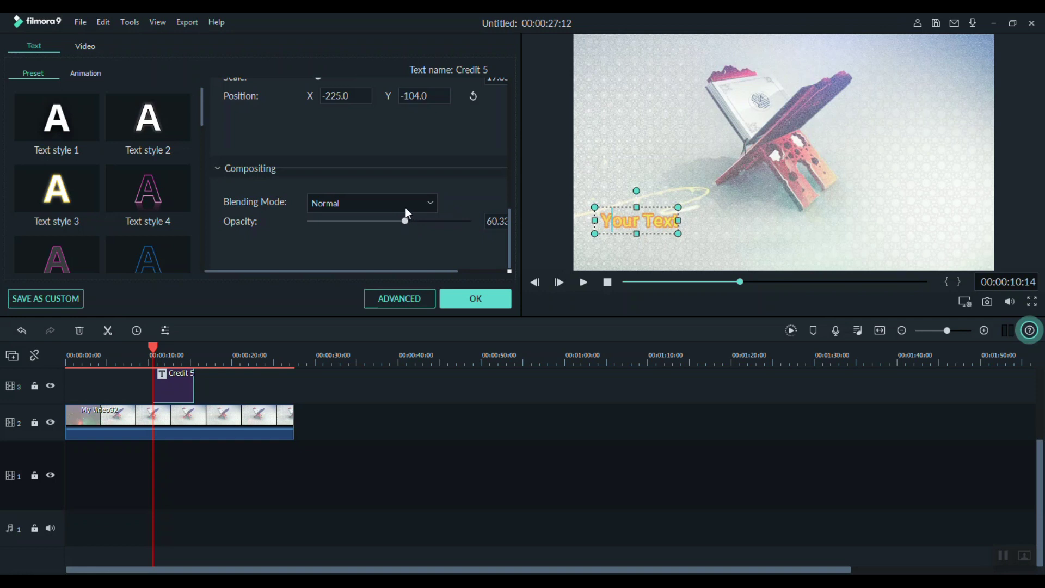
# Try Lighten blending on the text, raise its opacity to about 63.5%, set the blending mode to Screen, and accept the title edits.
pyautogui.click(404, 207)
pyautogui.click(351, 290)
pyautogui.moveTo(430, 221)
pyautogui.mouseDown()
pyautogui.moveTo(467, 221)
pyautogui.moveTo(406, 224)
pyautogui.moveTo(418, 224)
pyautogui.moveTo(410, 214)
pyautogui.mouseUp()
pyautogui.click(404, 205)
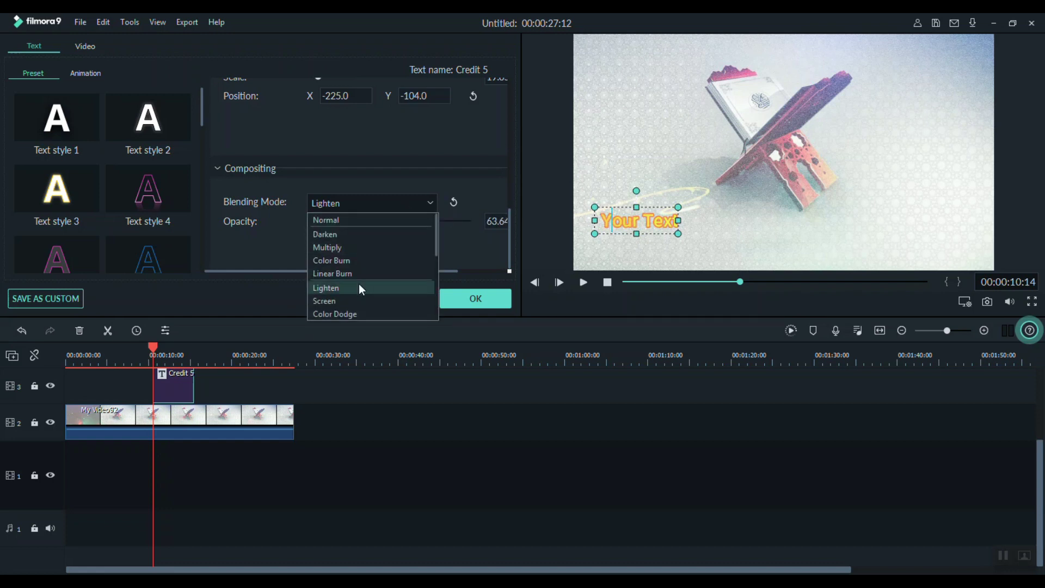
pyautogui.click(331, 299)
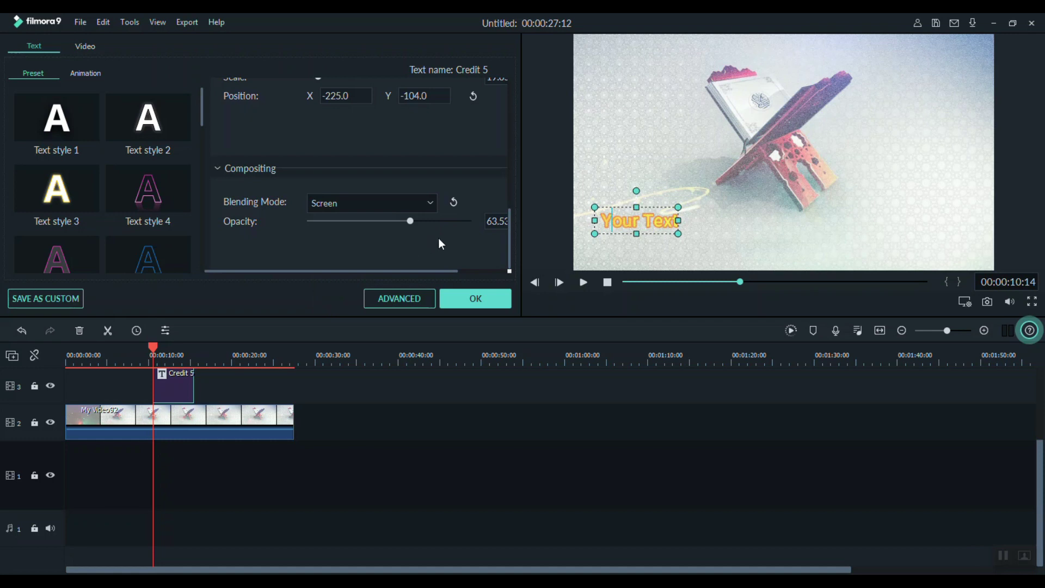
pyautogui.click(466, 302)
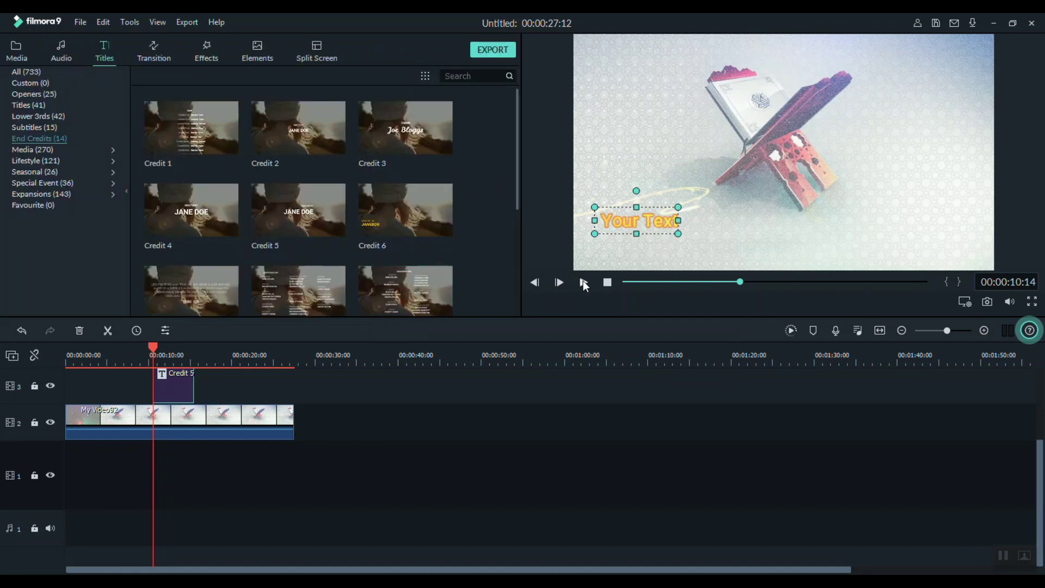
# Play back the title section twice, starting shortly before the title clip, to check its text animation and blending over the video.
pyautogui.click(705, 282)
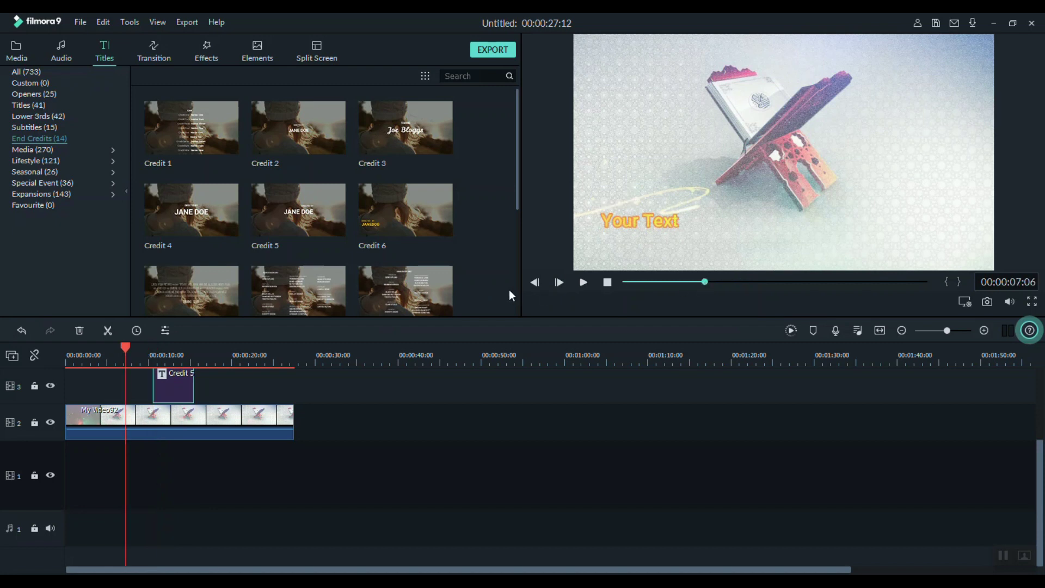
pyautogui.click(584, 280)
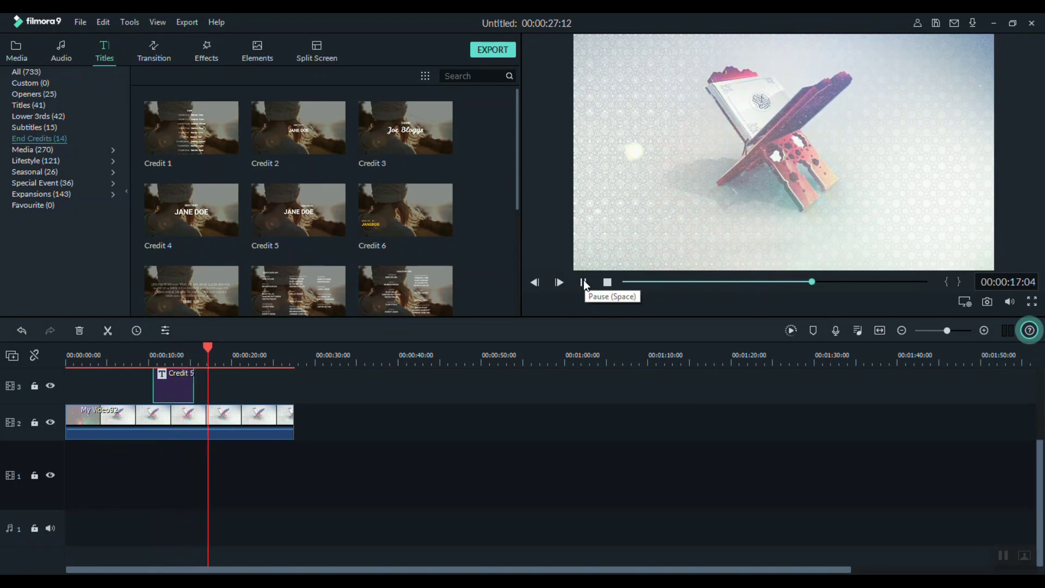
pyautogui.click(584, 282)
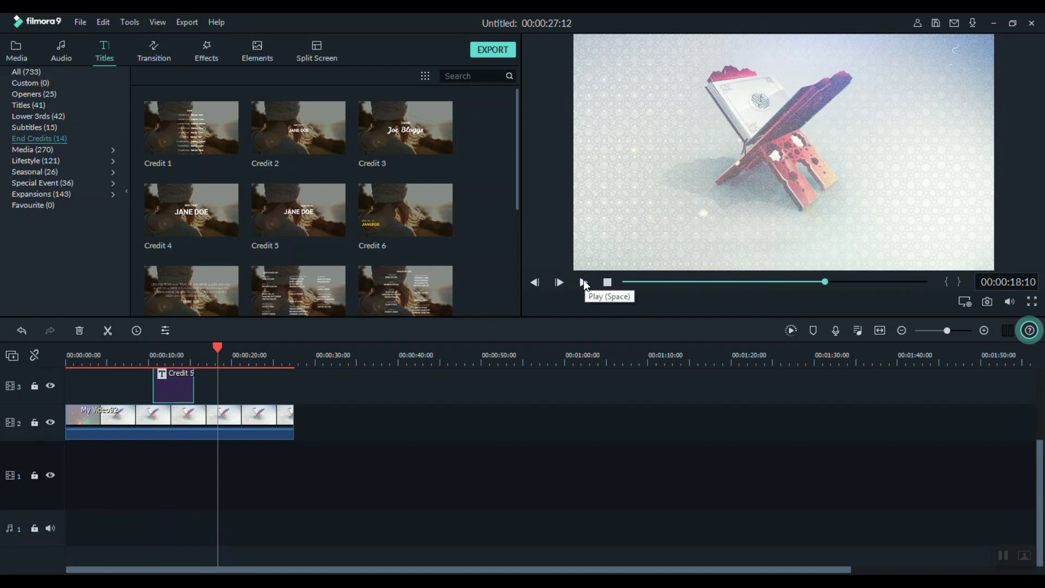
pyautogui.click(730, 283)
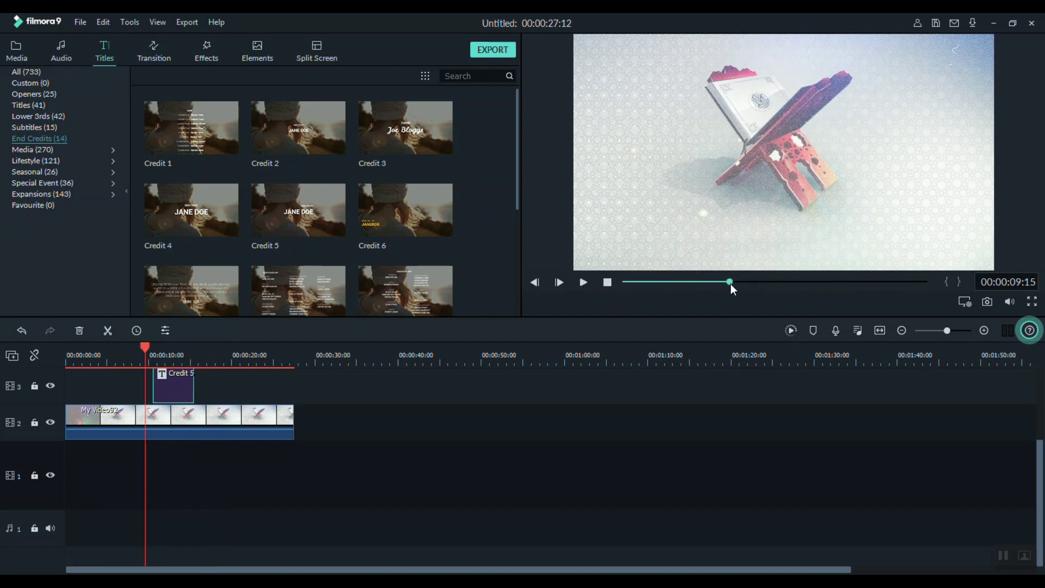
pyautogui.click(584, 283)
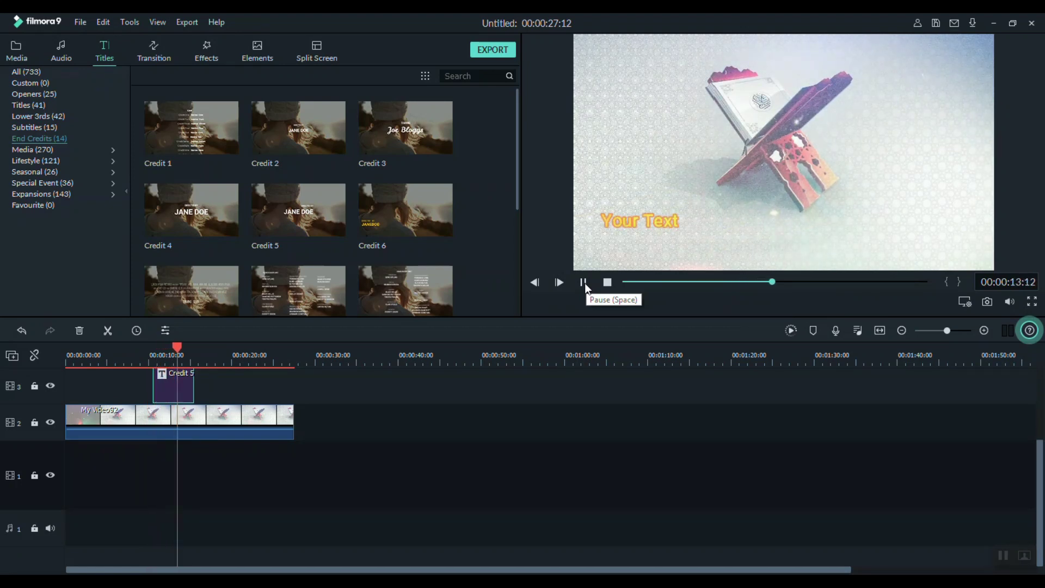
pyautogui.click(583, 282)
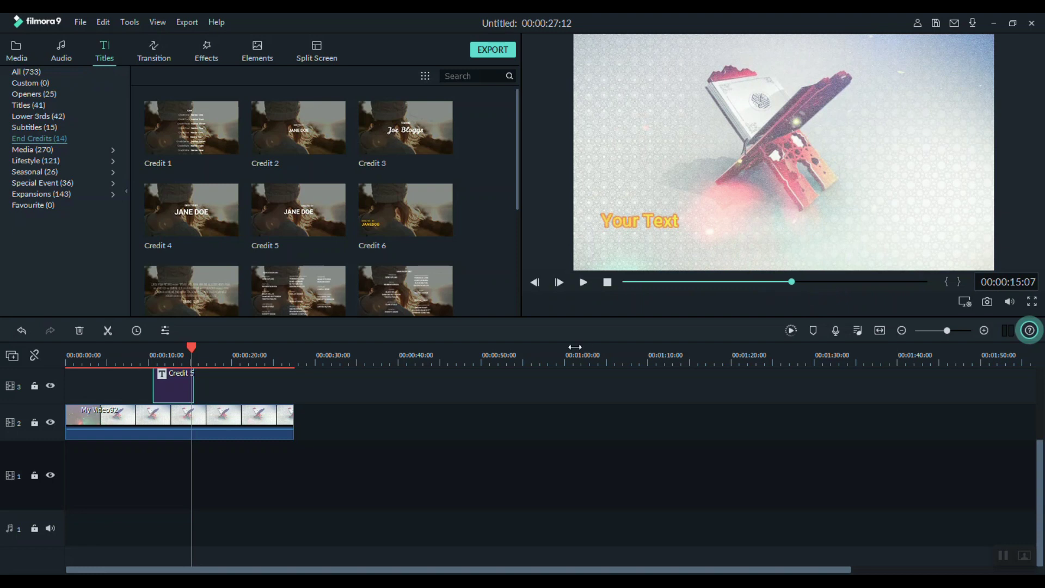
# Move the playhead past the first title and bring another Credit 5 title into the timeline above it, at the video's end.
pyautogui.click(828, 284)
pyautogui.moveTo(263, 214); pyautogui.dragTo(294, 380)
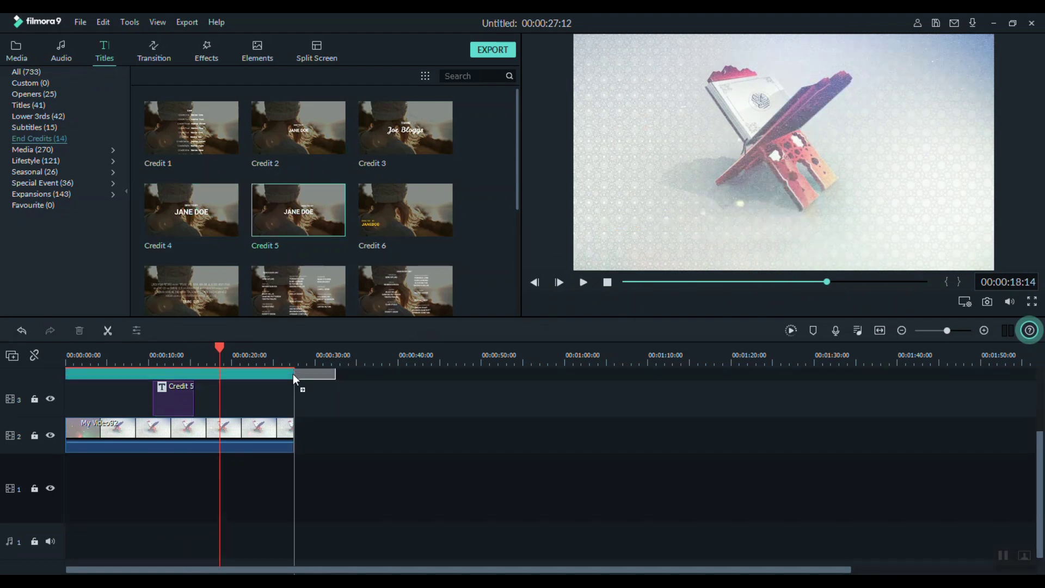